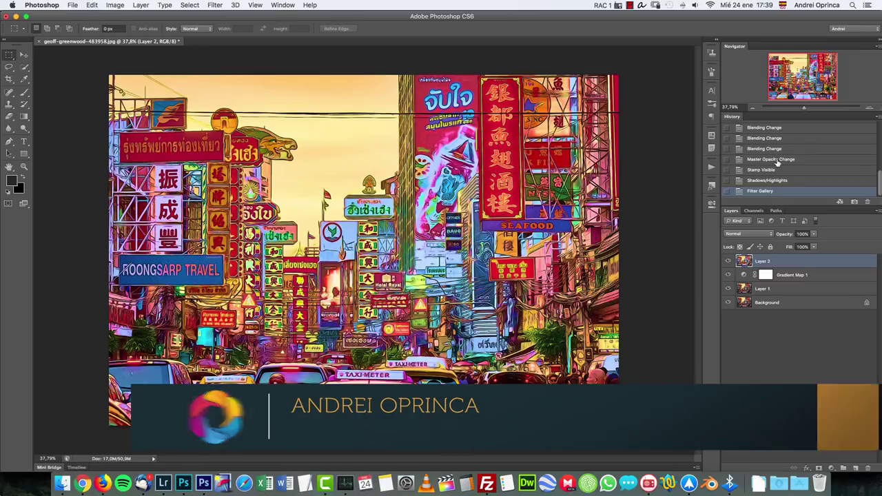
Compare the stylized image with the original by showing only the Background layer and restoring all layers, checking at 50% zoom
left_click(870, 108)
left_click(729, 304, "alt")
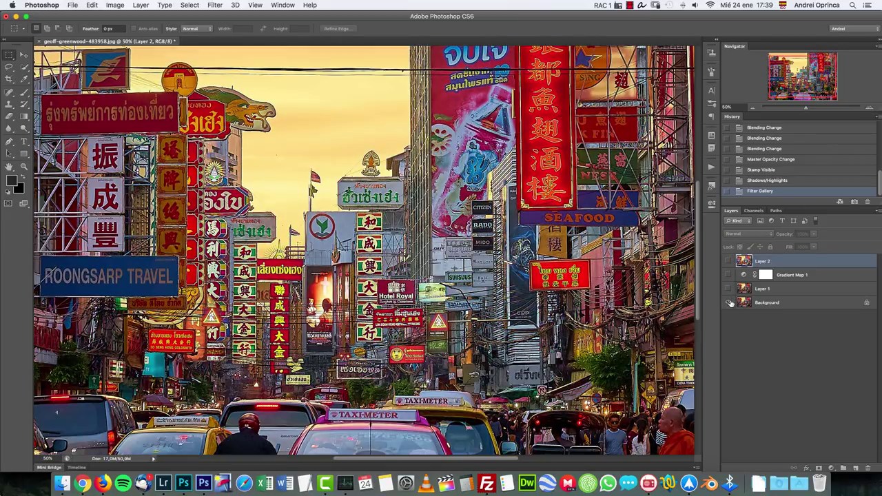
left_click(729, 304, "alt")
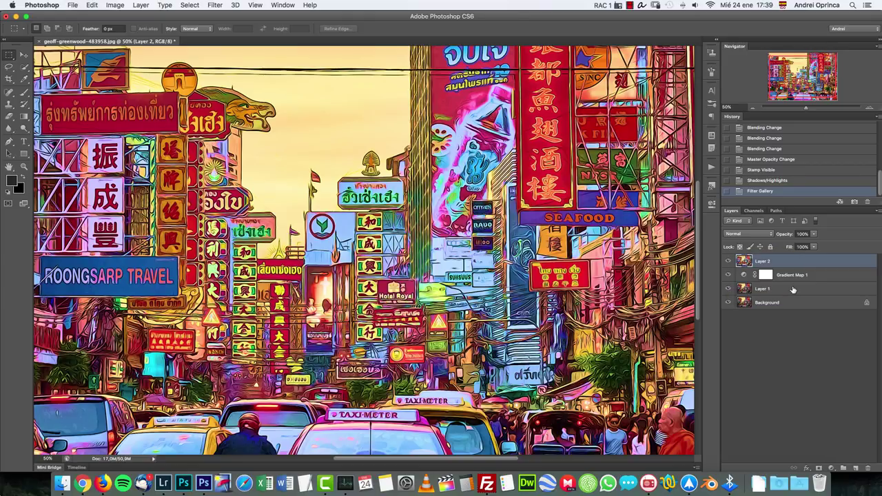
left_click(752, 108)
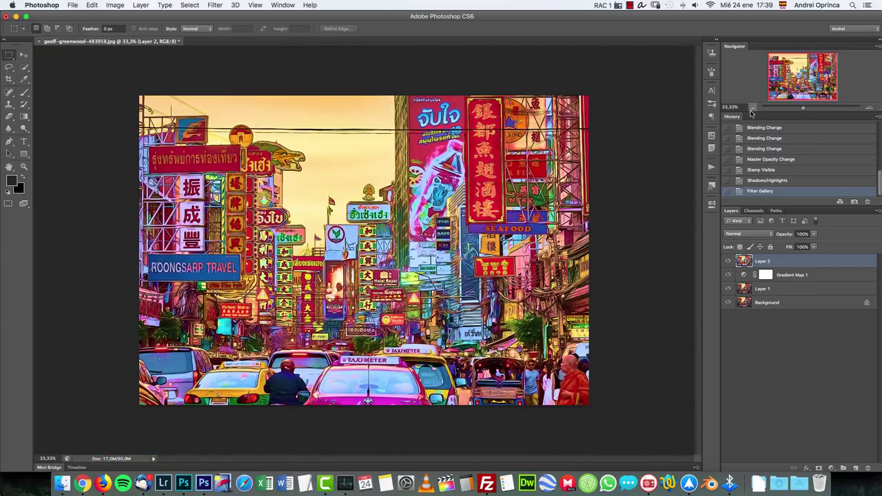
left_click(870, 108)
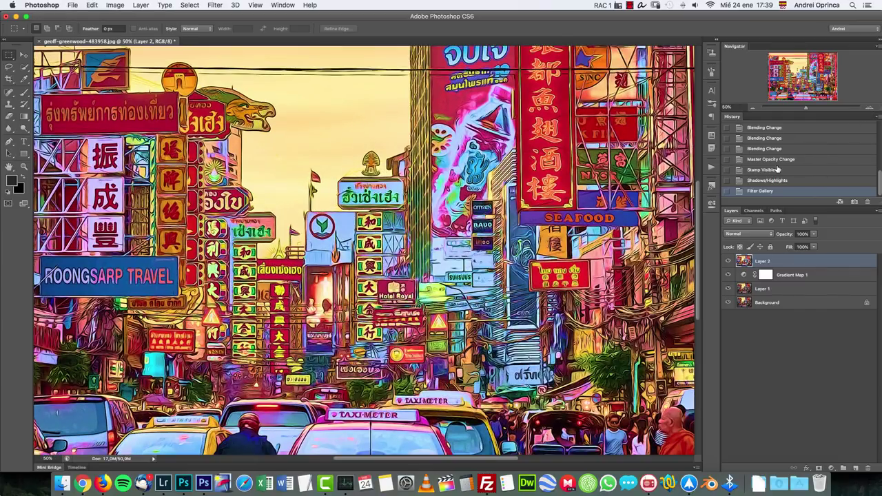
left_click(729, 303, "alt")
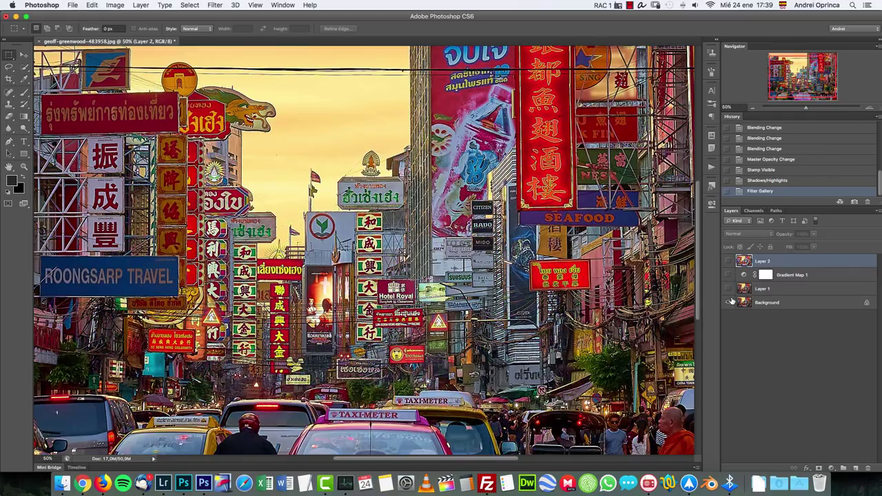
left_click(729, 303, "alt")
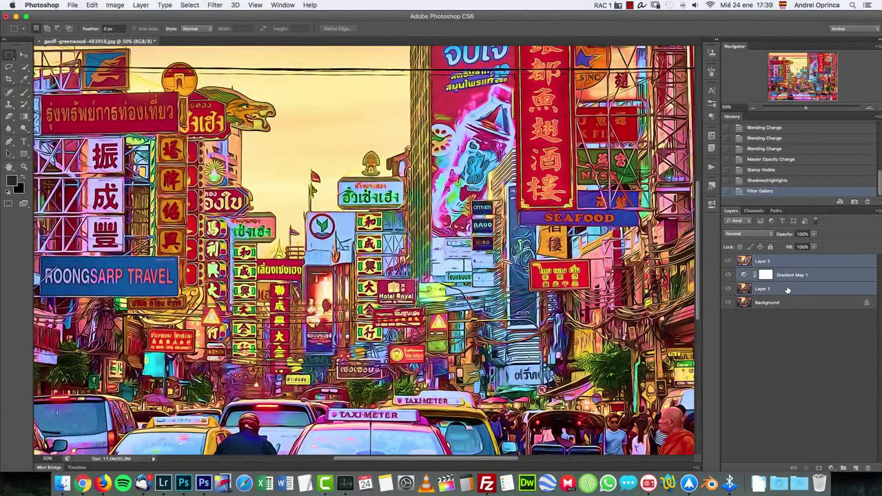
Group Layer 2, Gradient Map 1 and Layer 1, and hide the group
key("super+g")
left_click(728, 261)
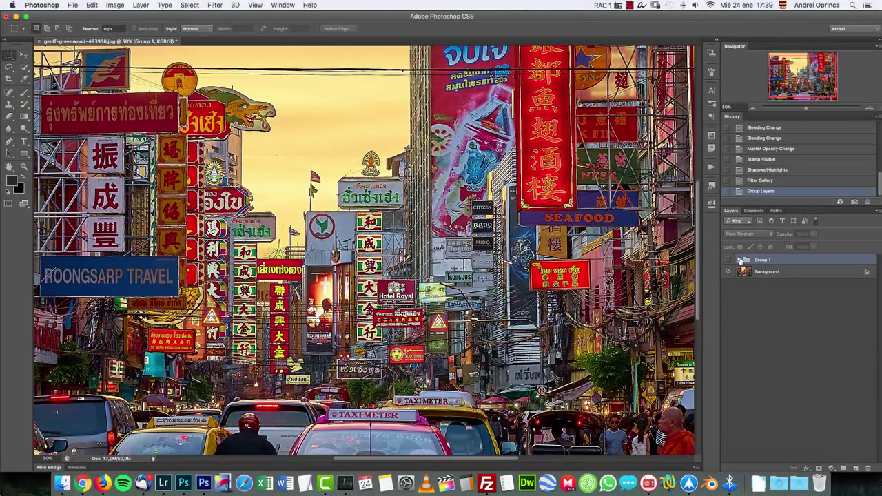
Duplicate the Background layer beneath the hidden group
left_click(783, 272)
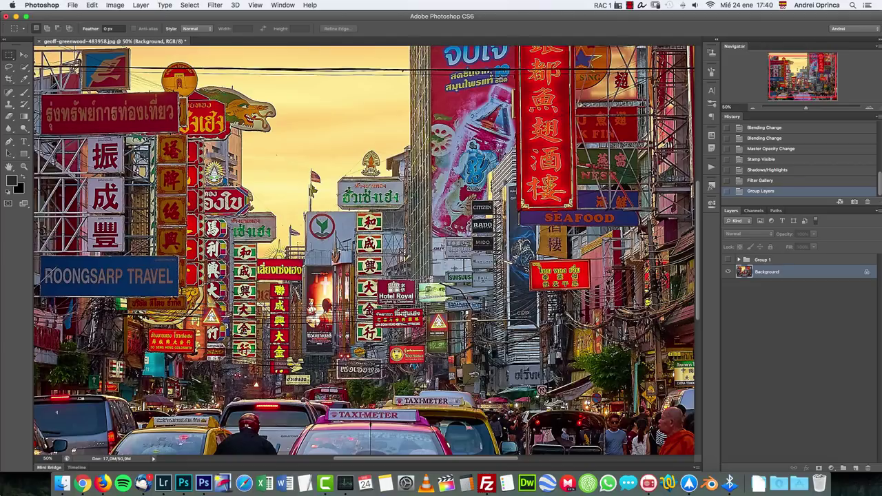
left_click(755, 108)
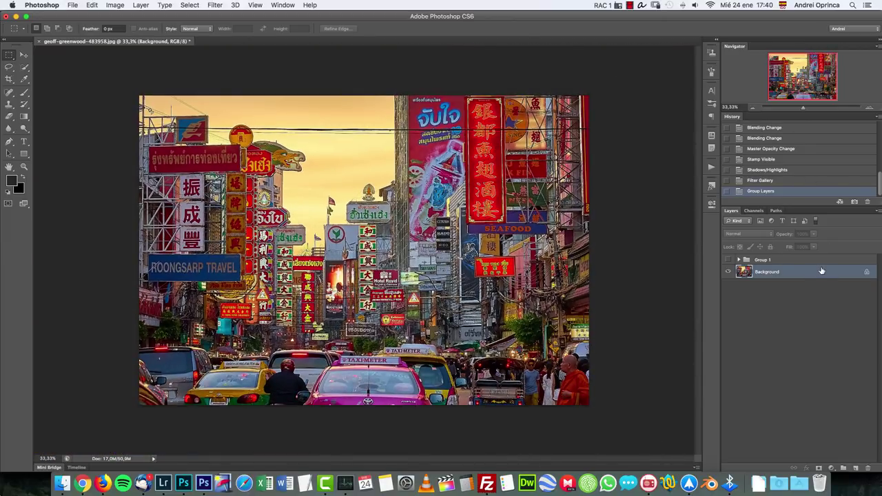
key("super+j")
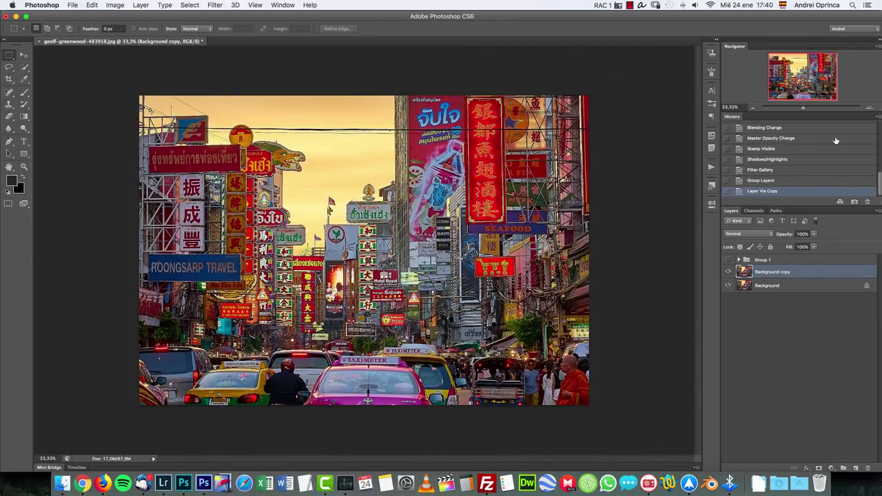
Apply the Diffuse filter in Anisotropic mode to the background copy, and run the same filter a second time
left_click(870, 109)
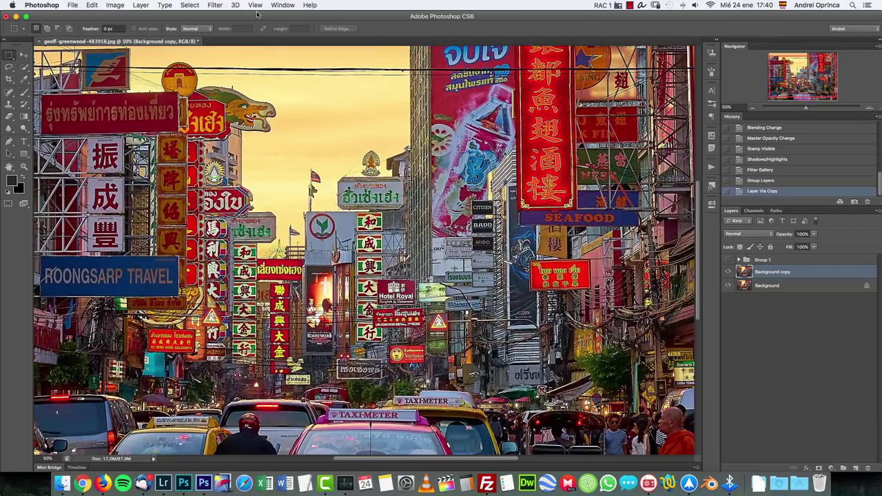
left_click(215, 5)
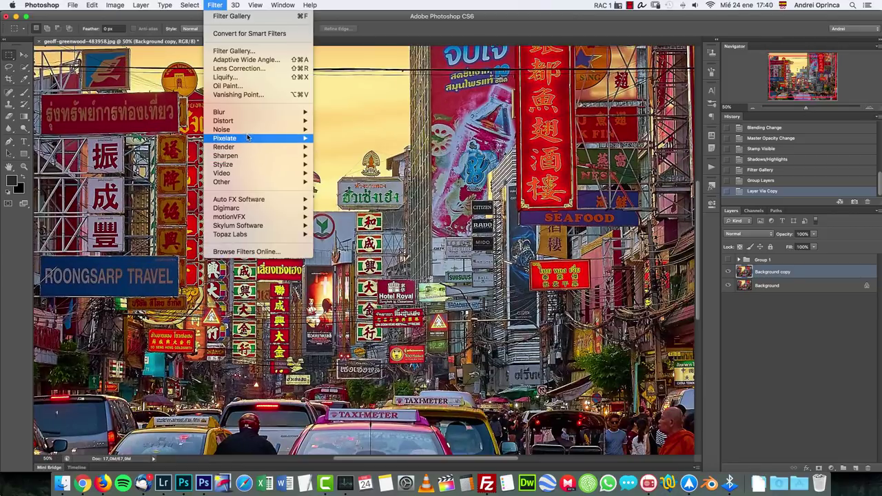
mouse_move(247, 165)
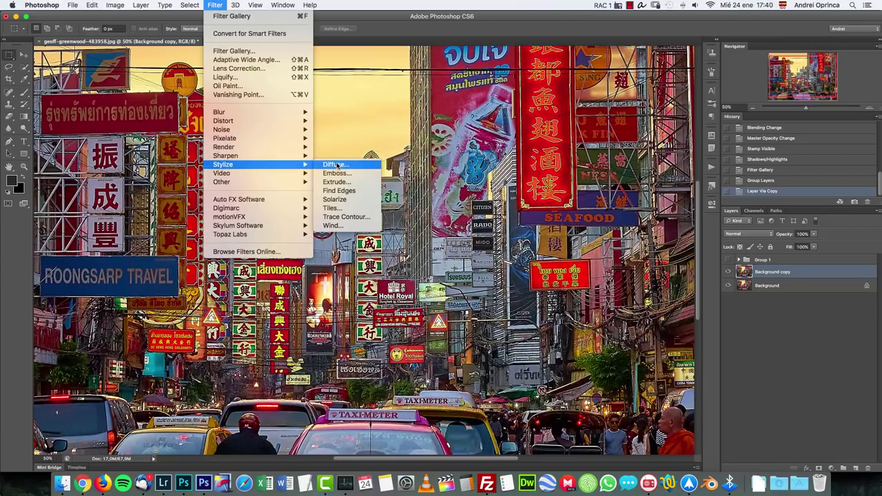
left_click(336, 165)
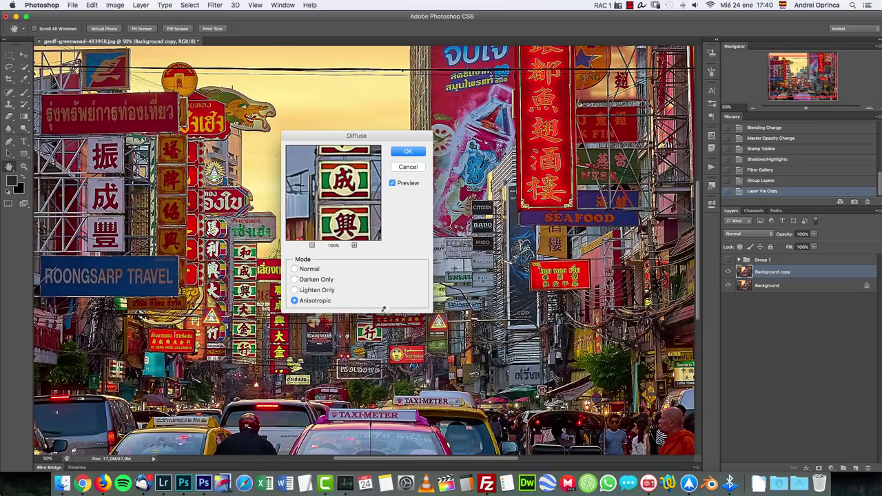
key("Return")
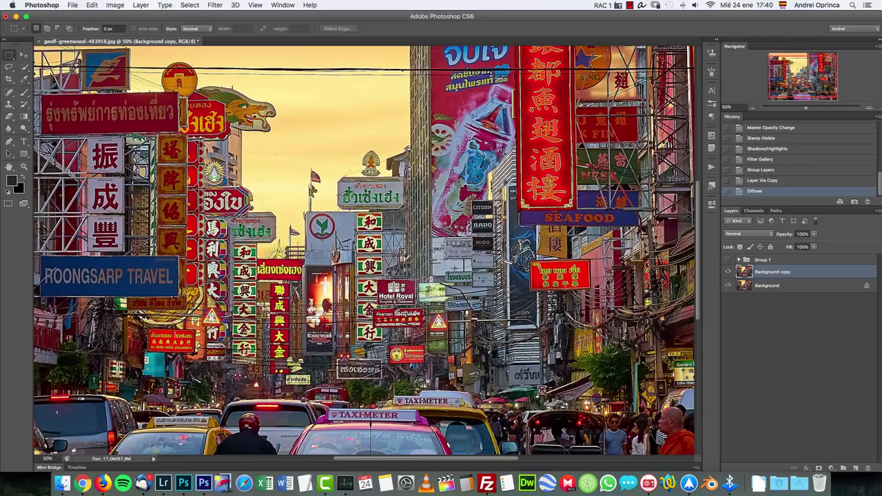
left_click(216, 7)
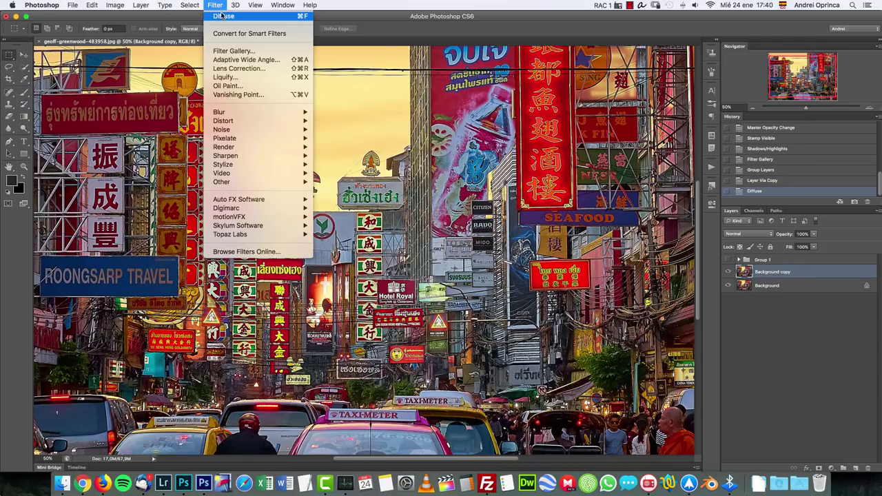
left_click(225, 16)
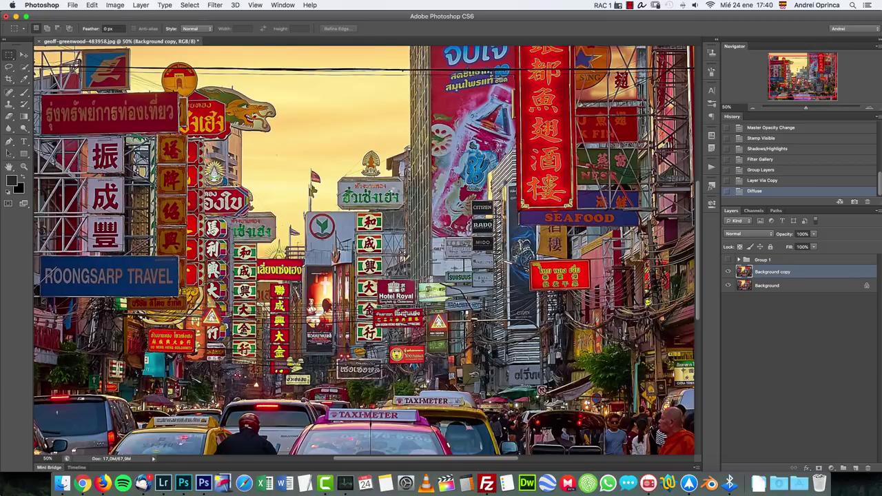
Open the Oil Paint filter for the background copy and inspect the signs in its preview at 100%
left_click_drag(315, 326, 423, 175)
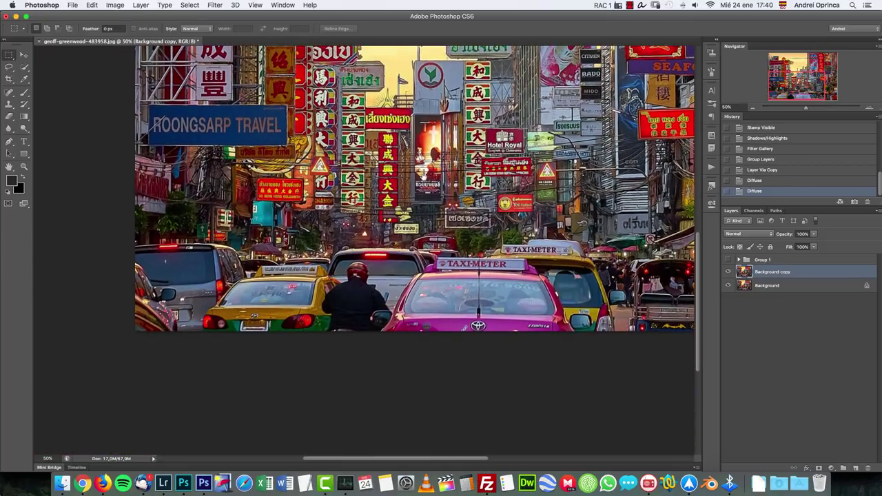
scroll(423, 174, "up", 5)
scroll(423, 174, "right", 3)
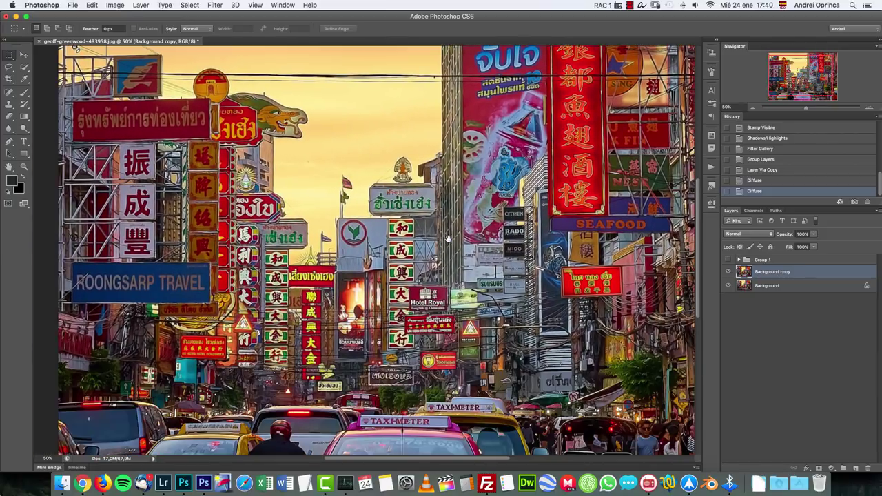
left_click_drag(448, 239, 446, 239)
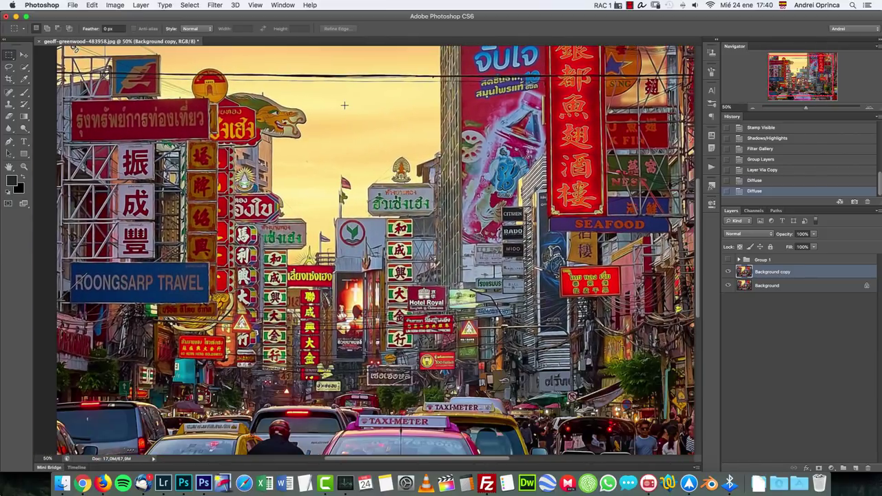
left_click(219, 7)
left_click(246, 86)
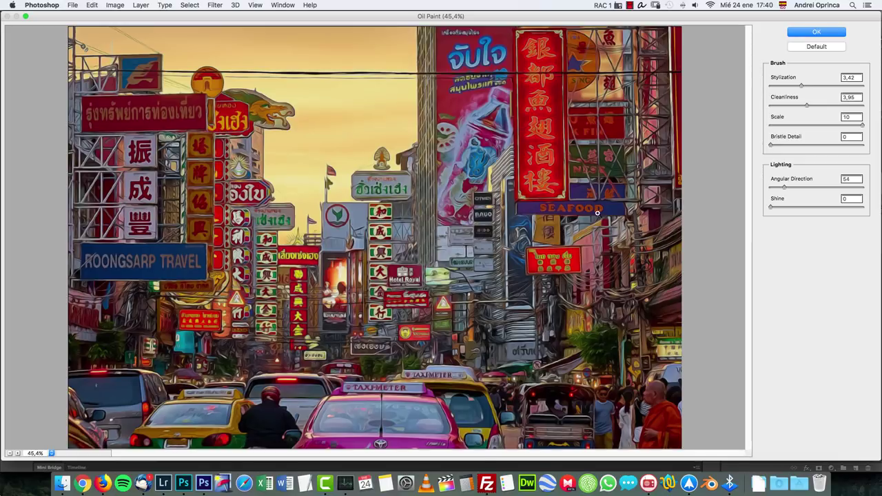
key("super+1")
left_click_drag(313, 233, 525, 156)
left_click_drag(416, 114, 468, 243)
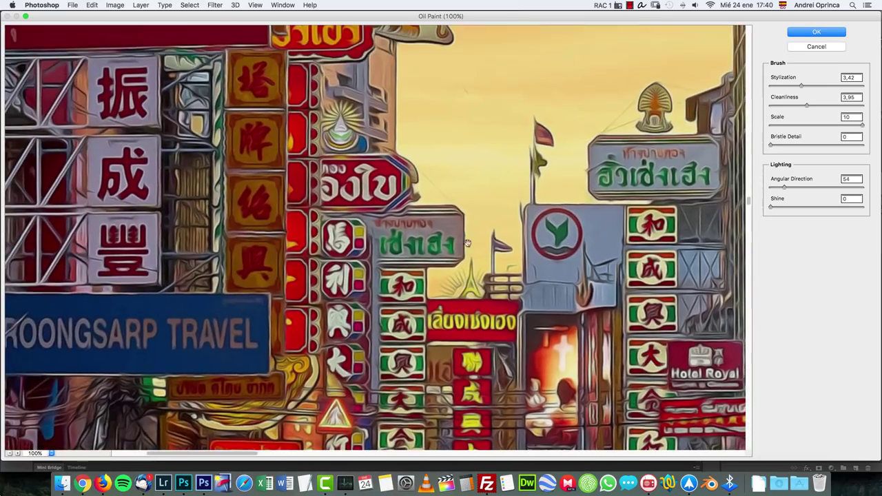
left_click_drag(376, 197, 409, 303)
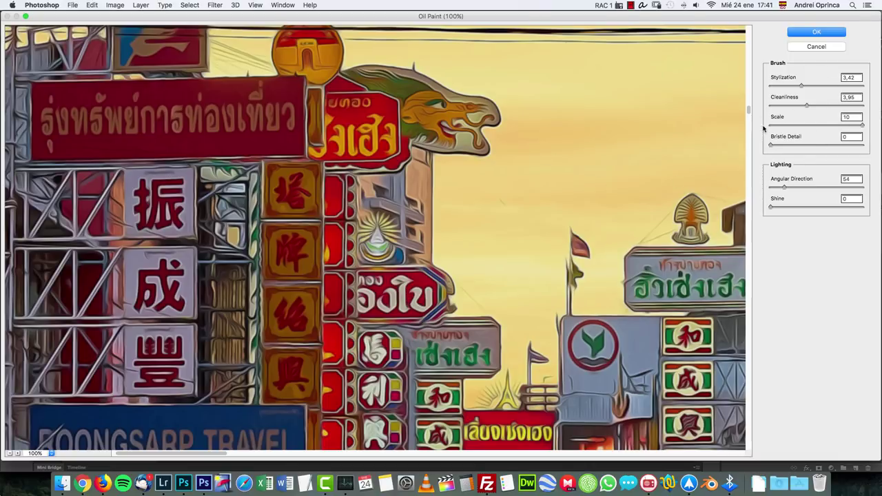
Try a Shine of 0.8 in the Oil Paint lighting settings and return it to 0
left_click(771, 207)
left_click_drag(772, 207, 754, 206)
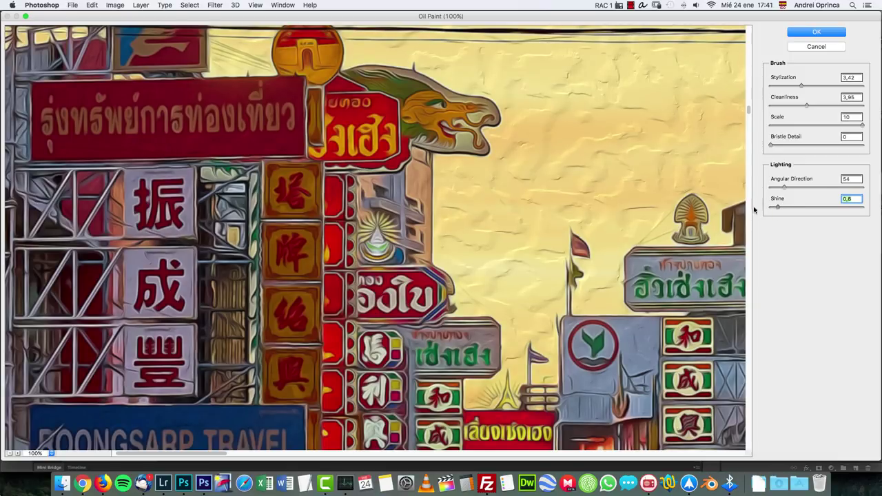
Try Oil Paint with Stylization 5 and Cleanliness 6.4, checking the signs and cars in the preview
left_click(816, 85)
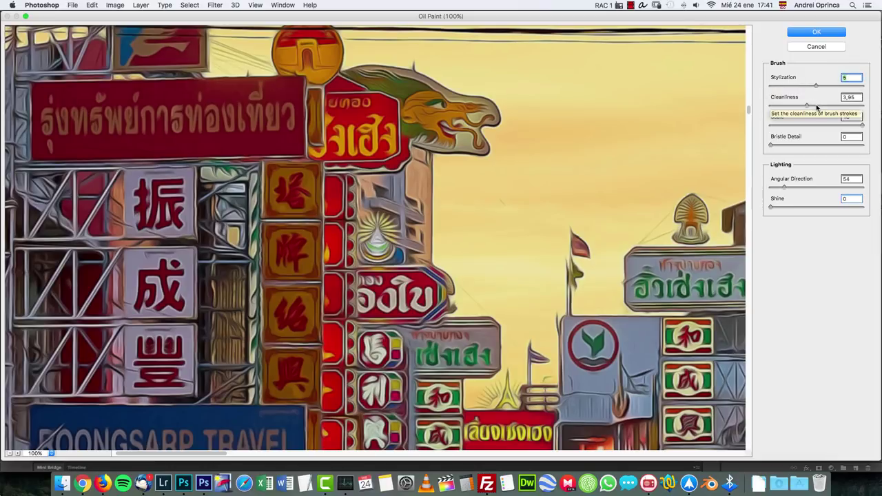
left_click(817, 105)
left_click(830, 106)
left_click_drag(674, 252, 451, 76)
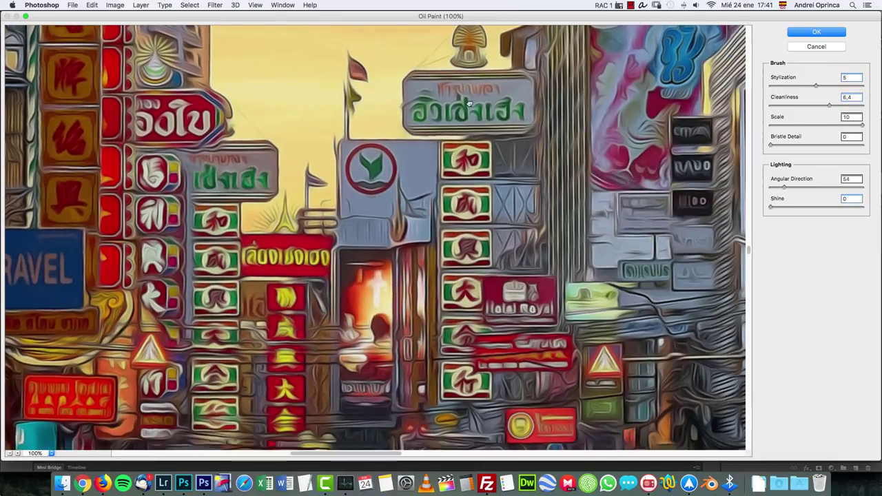
left_click_drag(597, 211, 597, 105)
mouse_move(366, 381)
left_mouse_down()
mouse_move(383, 267)
mouse_move(546, 260)
mouse_move(510, 289)
left_mouse_up()
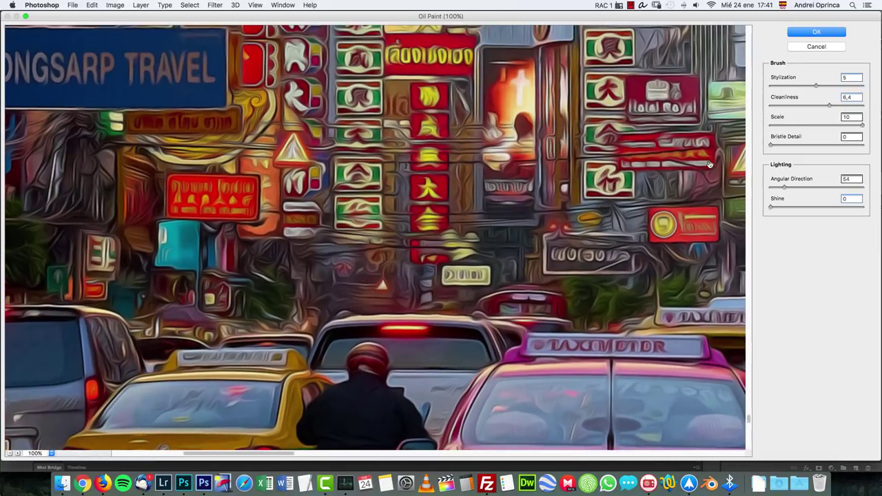
Try Cleanliness 4.55 with Stylization 2.48, and compare against both settings at their maximum of 10
left_click(812, 106)
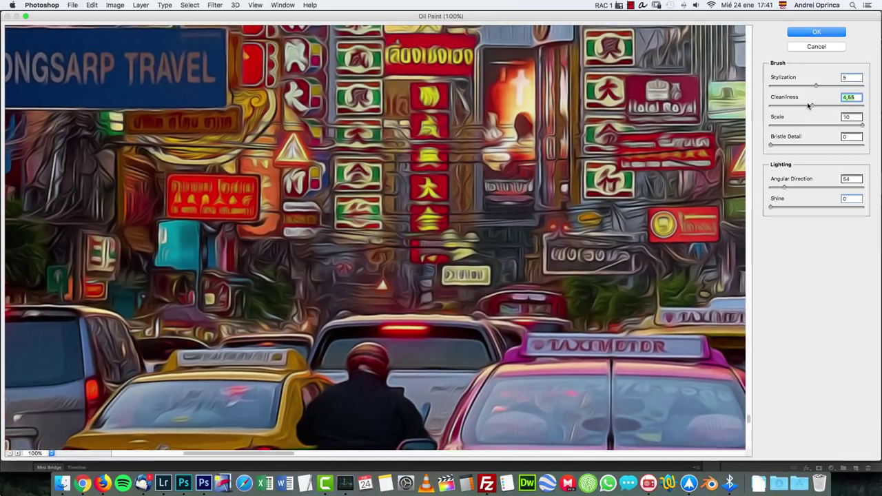
left_click(793, 87)
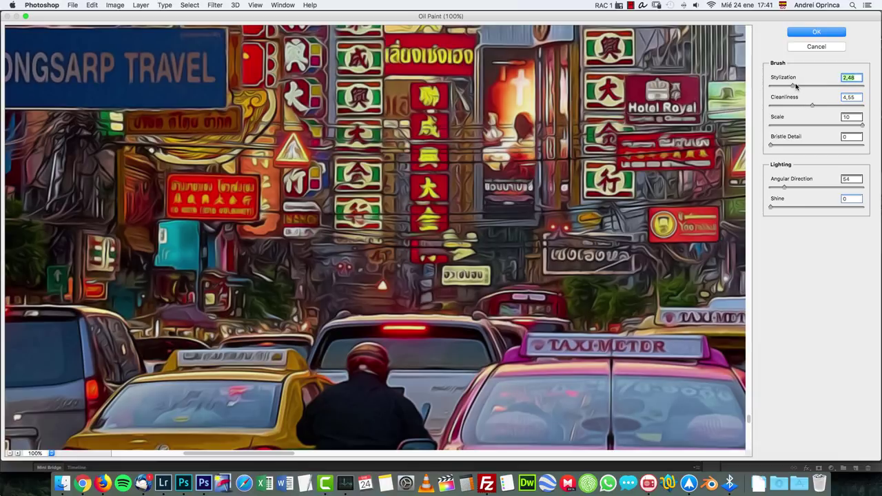
left_click(862, 86)
left_click(861, 105)
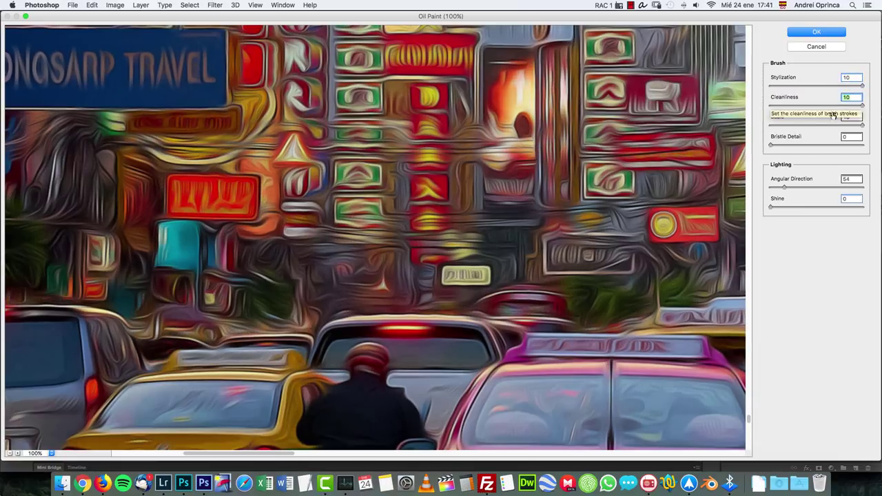
mouse_move(657, 172)
left_mouse_down()
mouse_move(500, 214)
mouse_move(382, 289)
left_mouse_up()
mouse_move(639, 199)
left_mouse_down()
mouse_move(613, 342)
mouse_move(619, 152)
mouse_move(646, 81)
mouse_move(651, 97)
left_mouse_up()
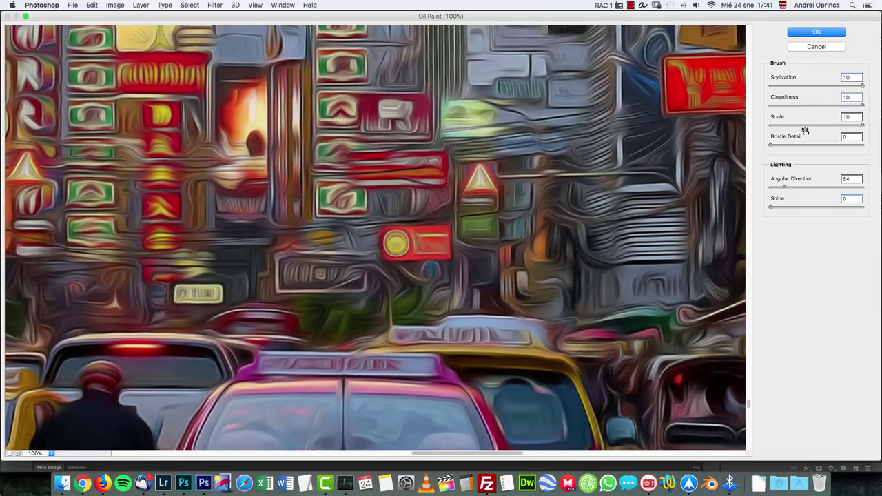
Set the Oil Paint Stylization to 4.01 and Cleanliness to 4.4, and apply the filter
left_click(807, 86)
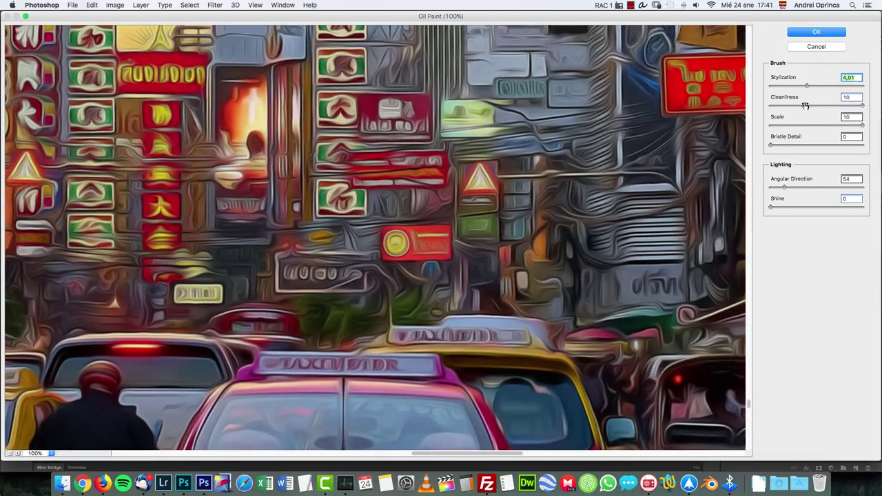
left_click(811, 104)
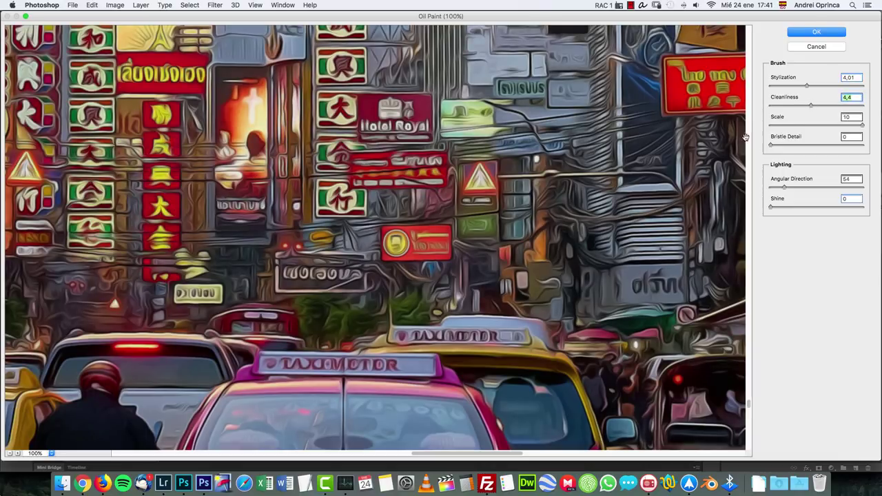
left_click_drag(551, 172, 737, 124)
left_click(832, 34)
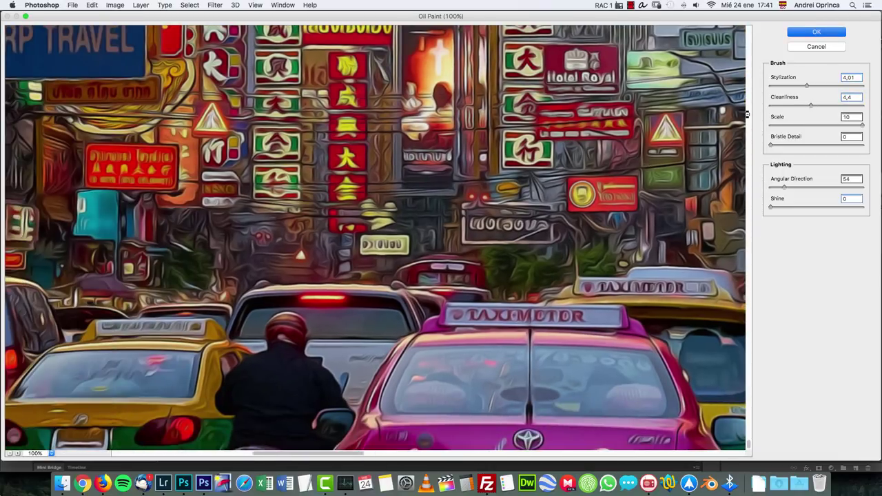
key("Return")
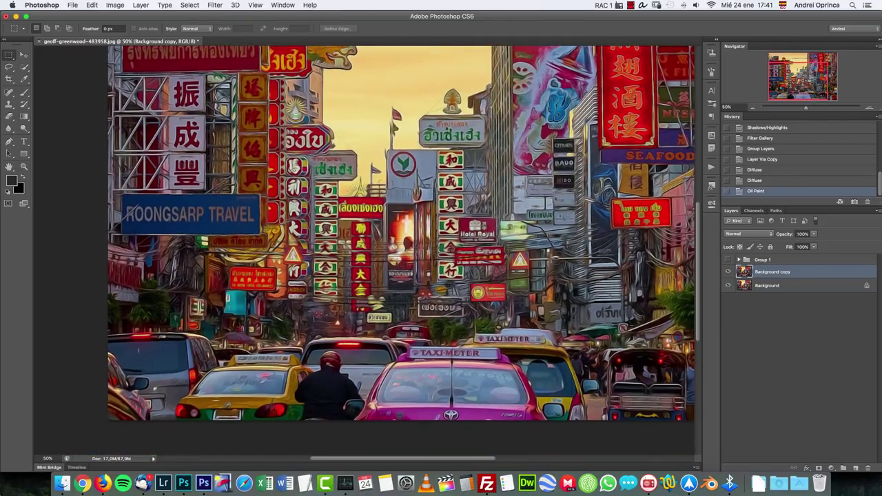
Apply a Levels adjustment to the background copy with the white input level set to 240
key("super+l")
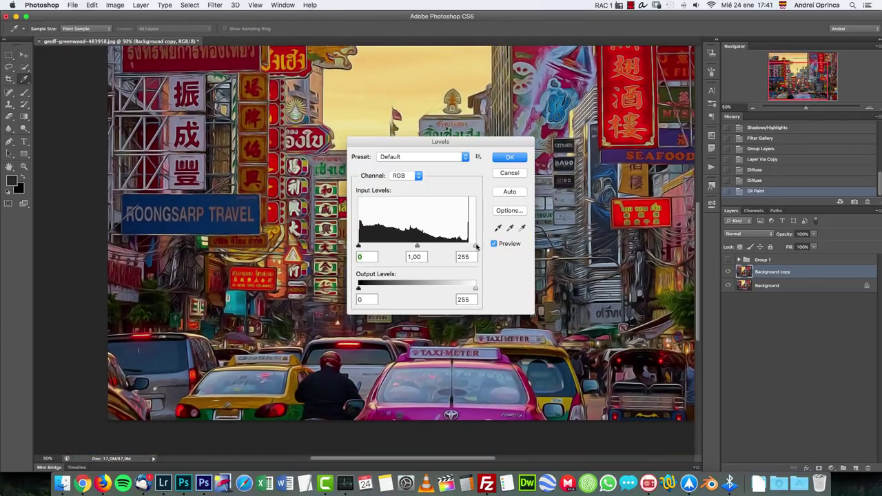
left_click_drag(475, 246, 470, 252)
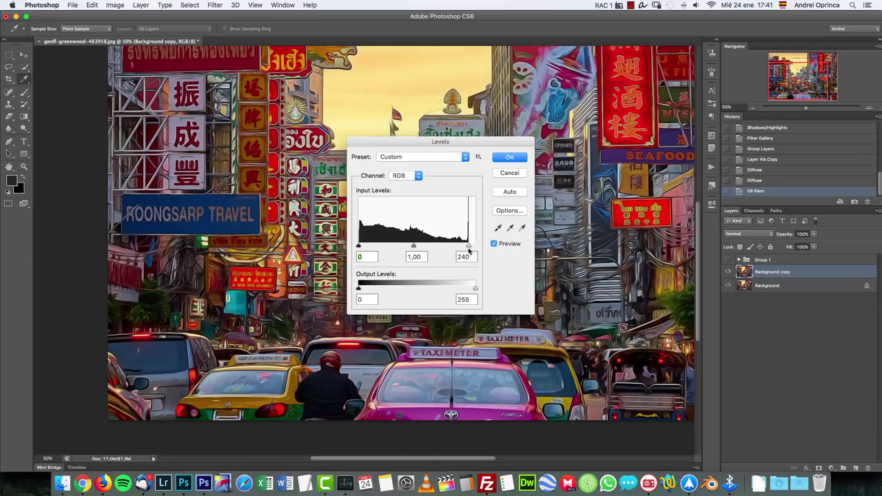
left_click(508, 158)
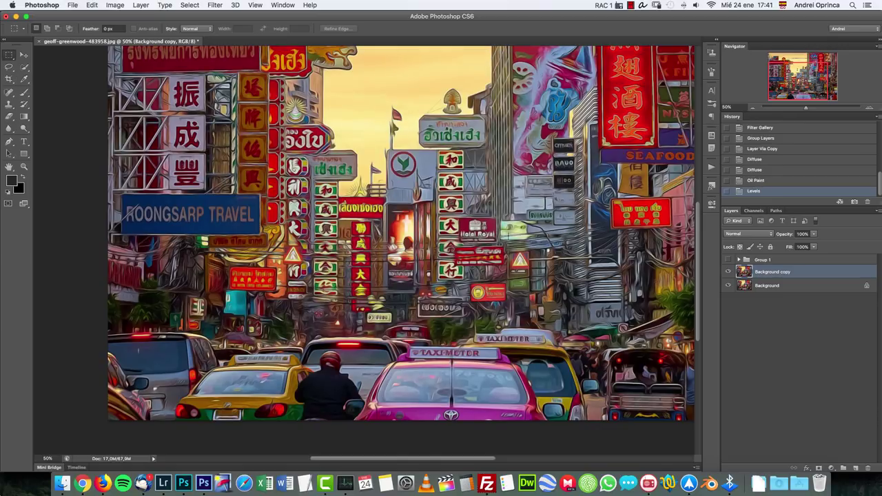
left_click(872, 107)
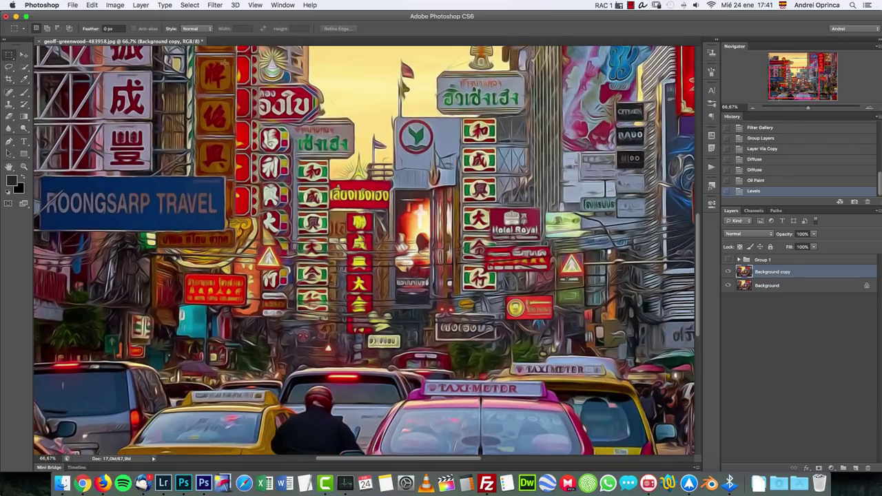
left_click(123, 5)
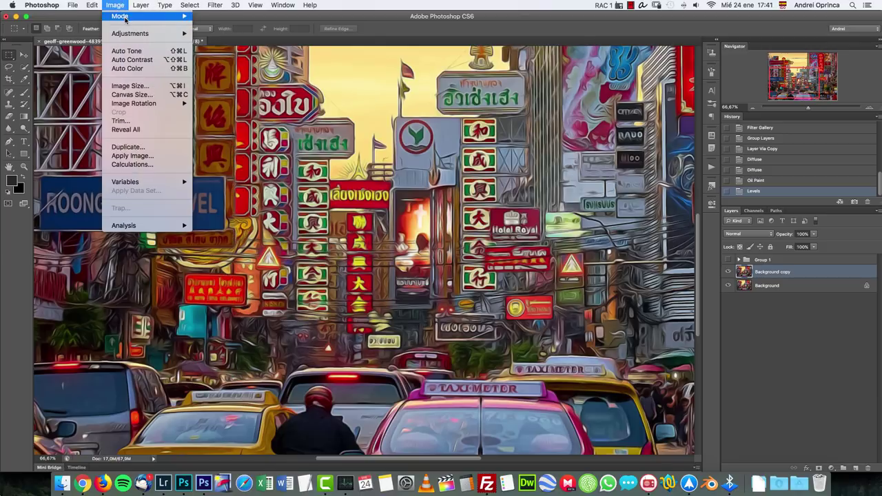
mouse_move(167, 34)
left_click(239, 199)
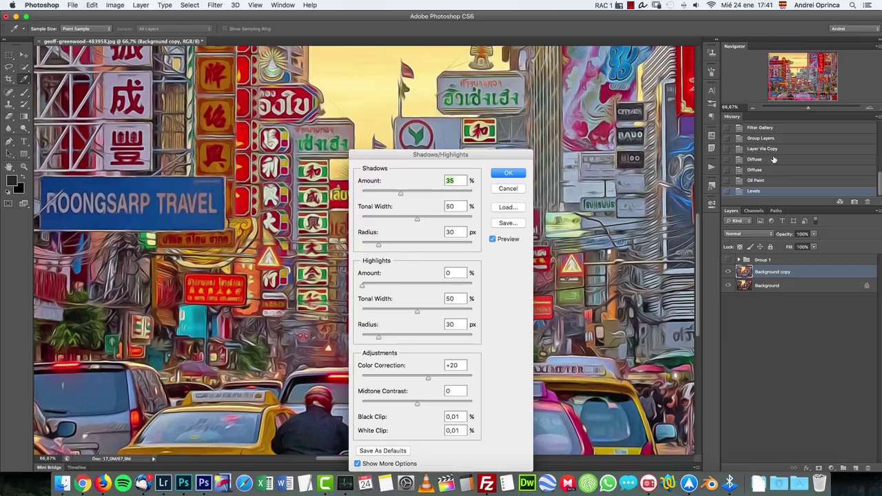
left_click_drag(493, 158, 523, 115)
key("alt")
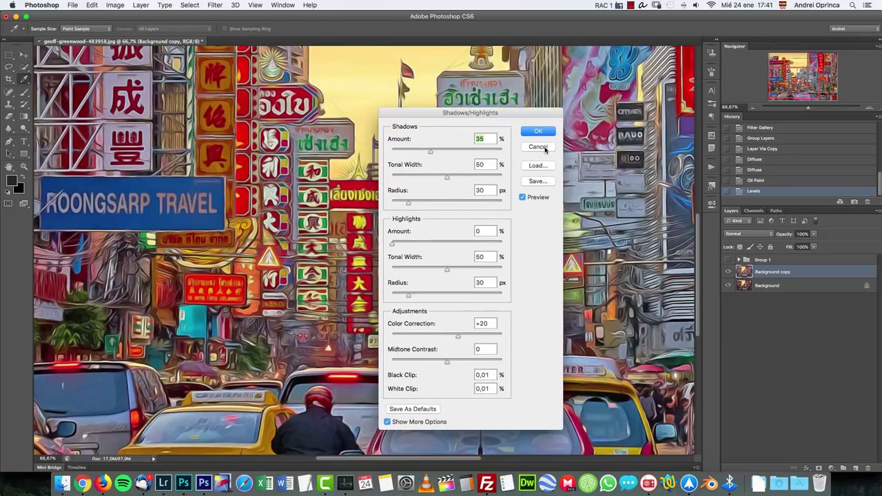
left_click(538, 147)
key("m")
key("super+minus")
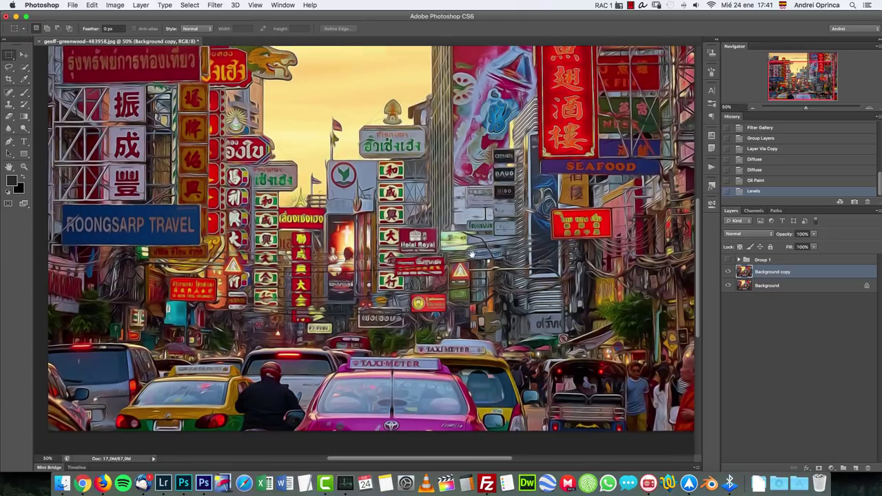
Apply Shadows/Highlights to the background copy with a Shadows amount of 43%
left_click_drag(472, 255, 479, 257)
left_click(124, 5)
mouse_move(144, 33)
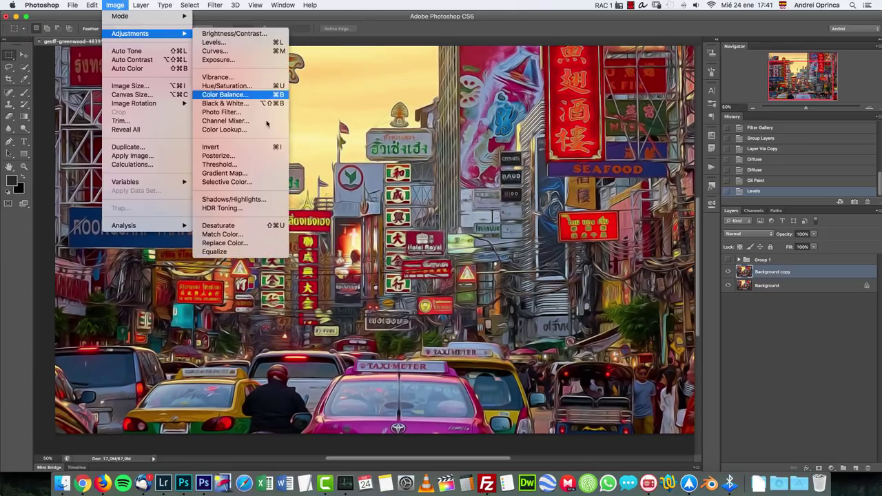
left_click(235, 199)
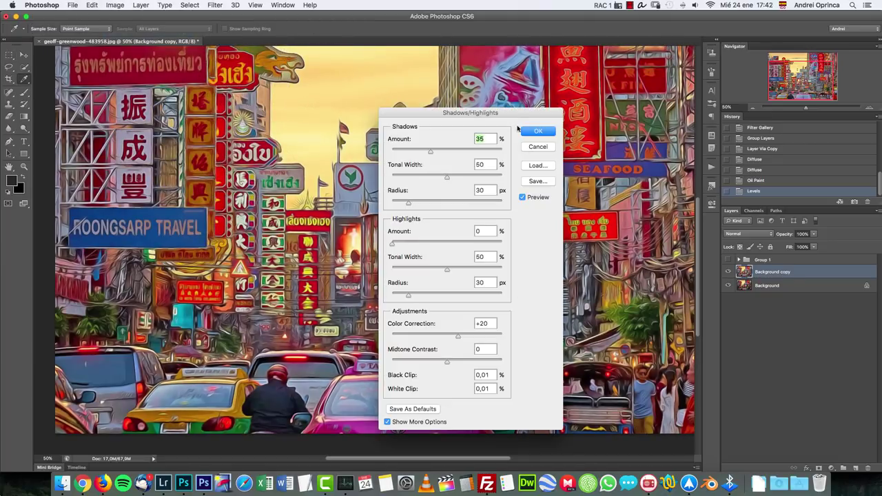
left_click_drag(511, 116, 755, 114)
left_click_drag(668, 152, 683, 152)
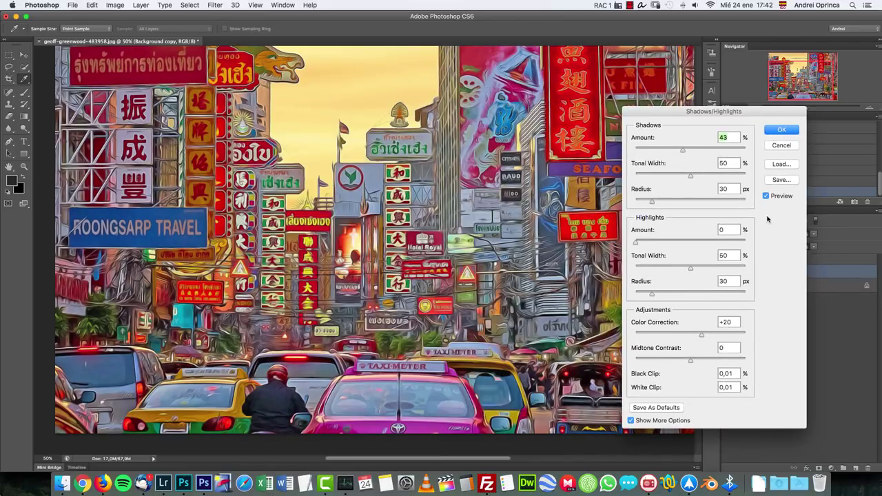
left_click(784, 130)
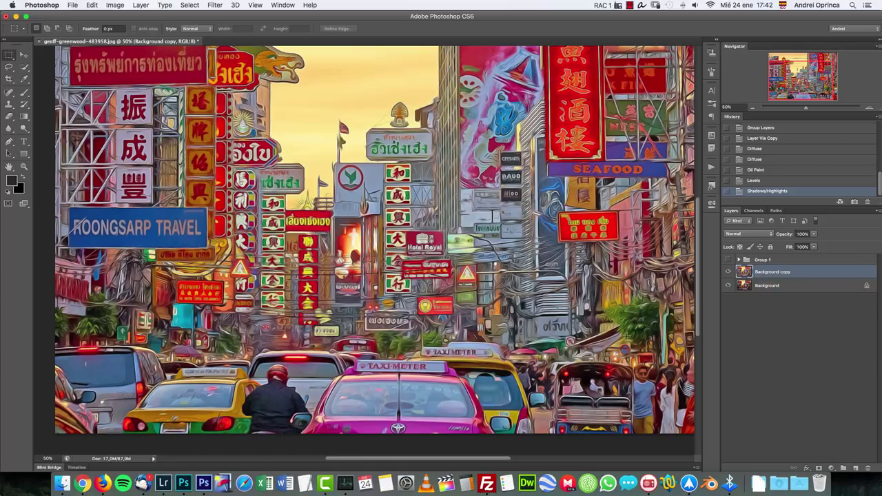
Open the Filter Gallery, preview Paint Daubs alone with Poster Edges hidden, and re-enable Poster Edges on top of it
left_click(215, 6)
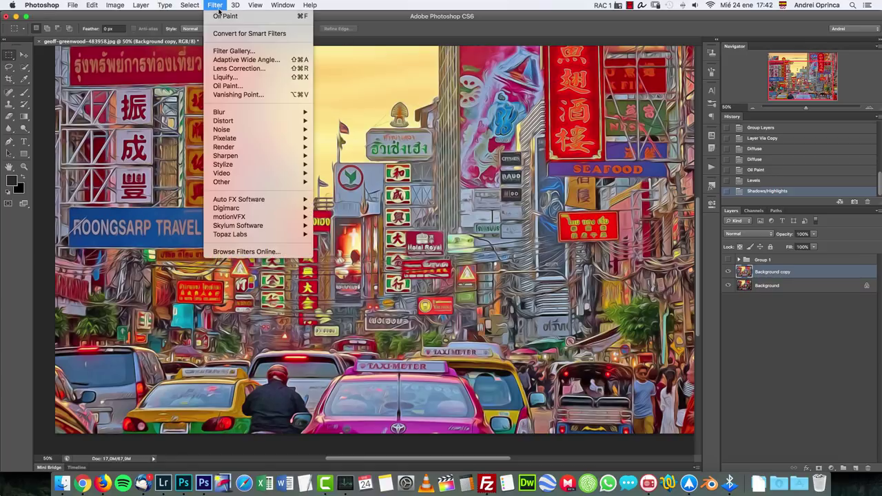
left_click(227, 51)
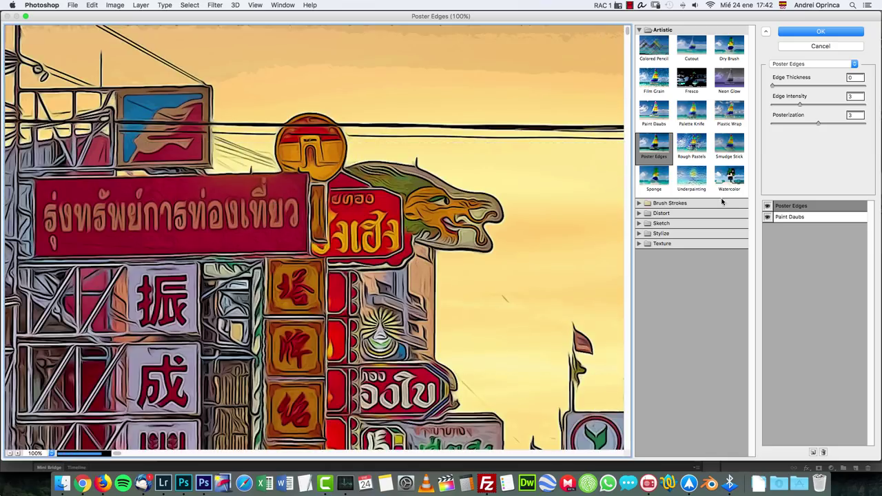
left_click(768, 205)
left_click(9, 454)
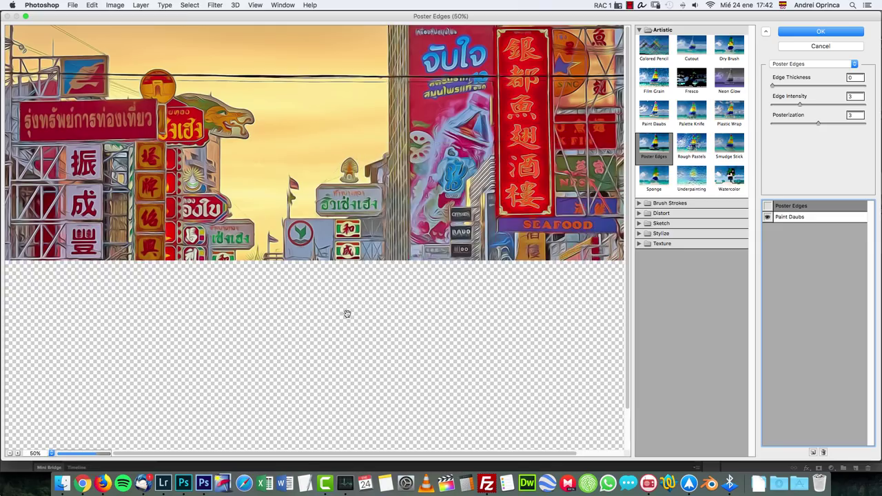
left_click_drag(384, 315, 429, 264)
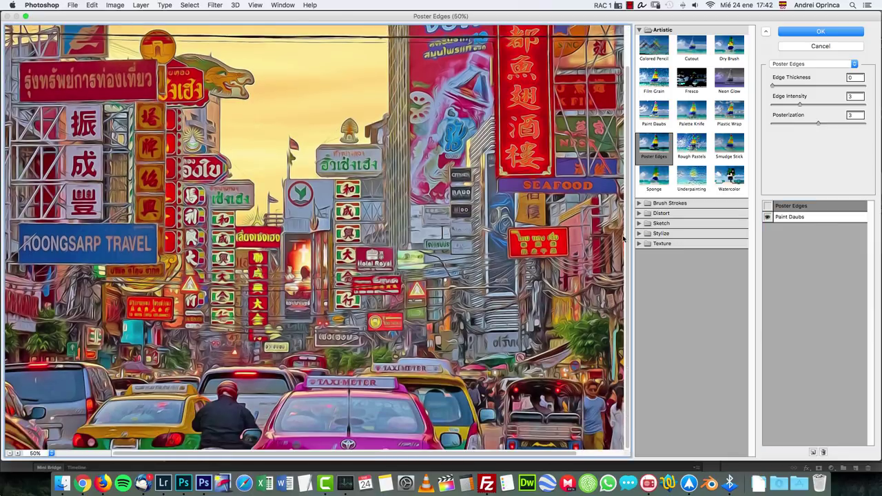
left_click(808, 216)
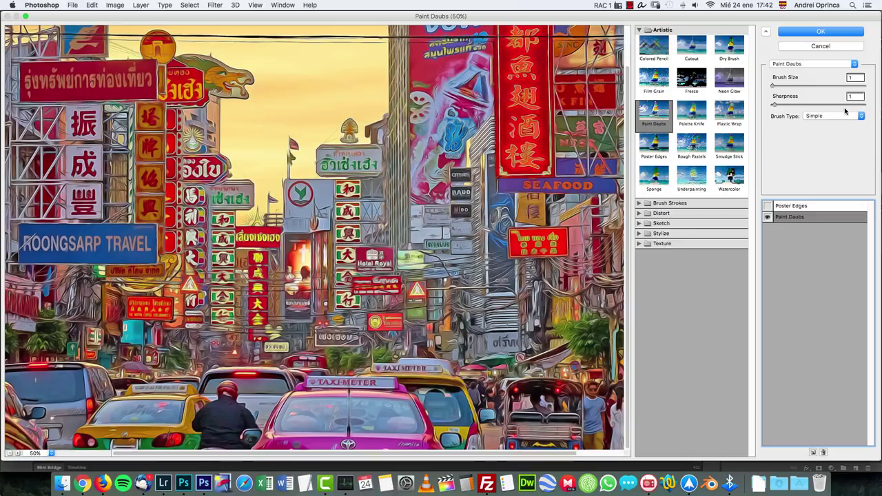
left_click(768, 206)
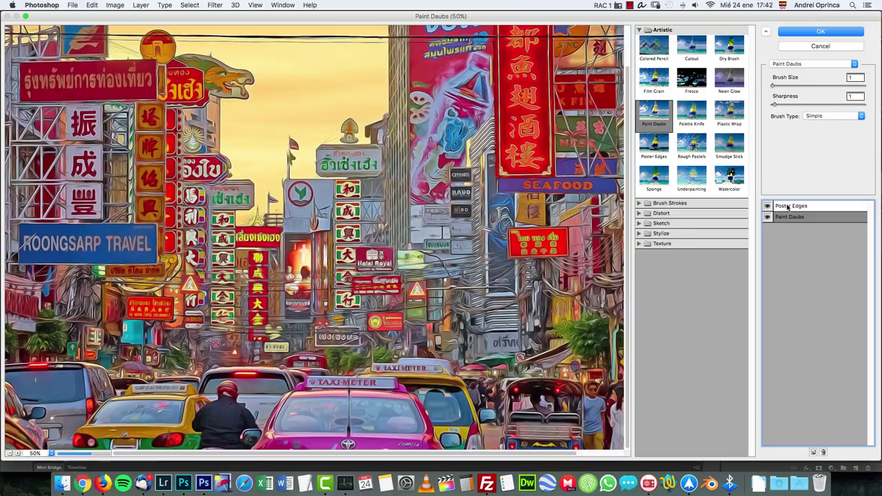
left_click(791, 206)
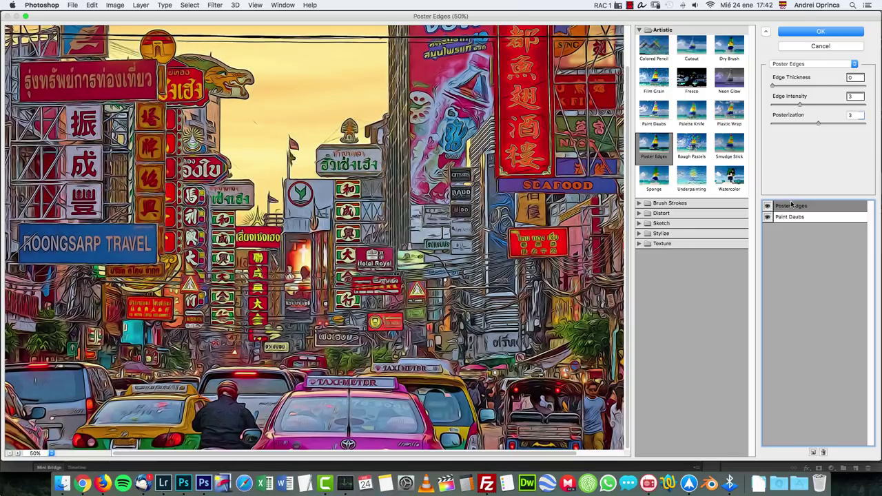
Compare the signs at 100% with and without Poster Edges, and examine the effect down to the cars
key("super+plus")
left_click_drag(294, 151, 443, 253)
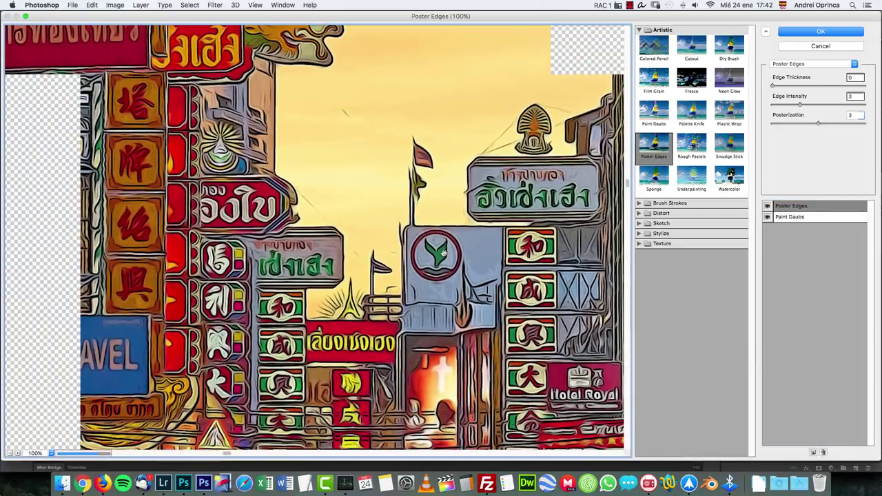
left_click(768, 206)
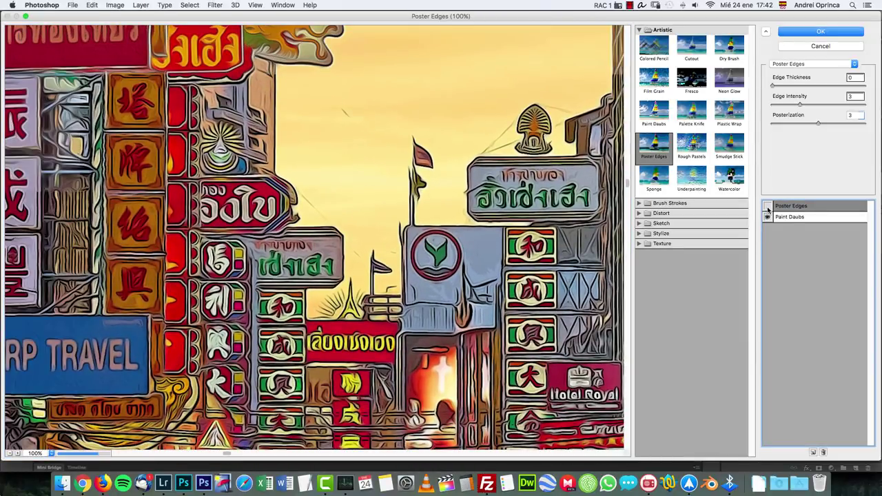
left_click(767, 206)
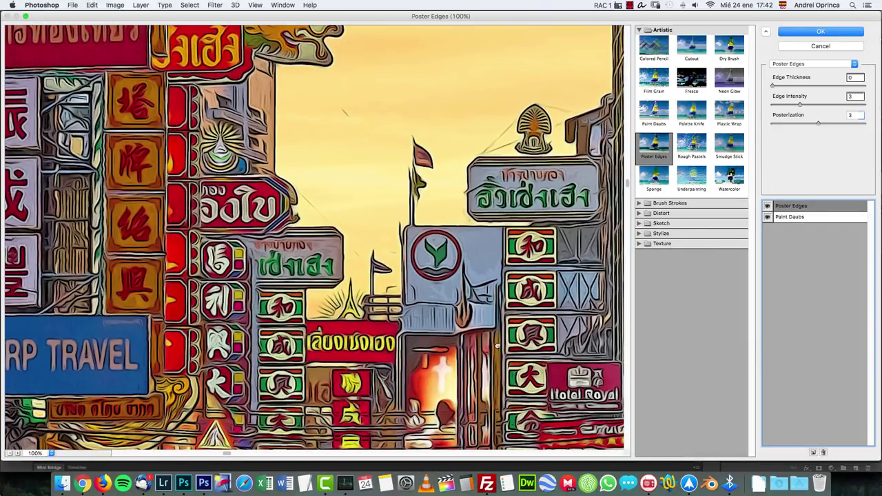
left_click_drag(537, 414, 509, 176)
scroll(510, 178, "up", 5)
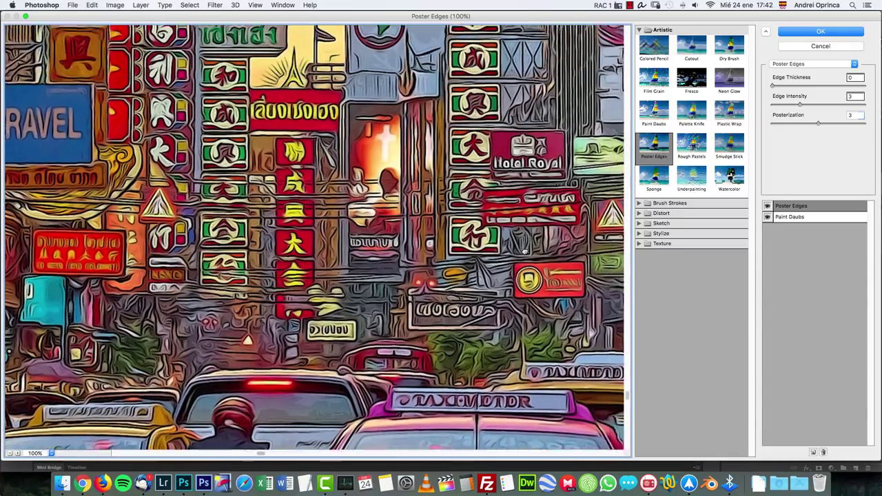
Look through the Brush Strokes and Distort filters and try Dark Strokes in place of Poster Edges
left_click(644, 206)
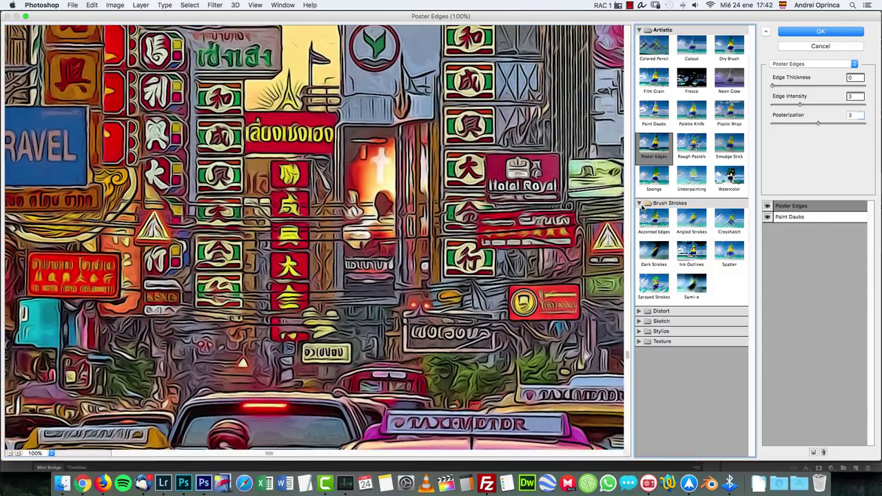
left_click(646, 208)
left_click(646, 210)
left_click(646, 208)
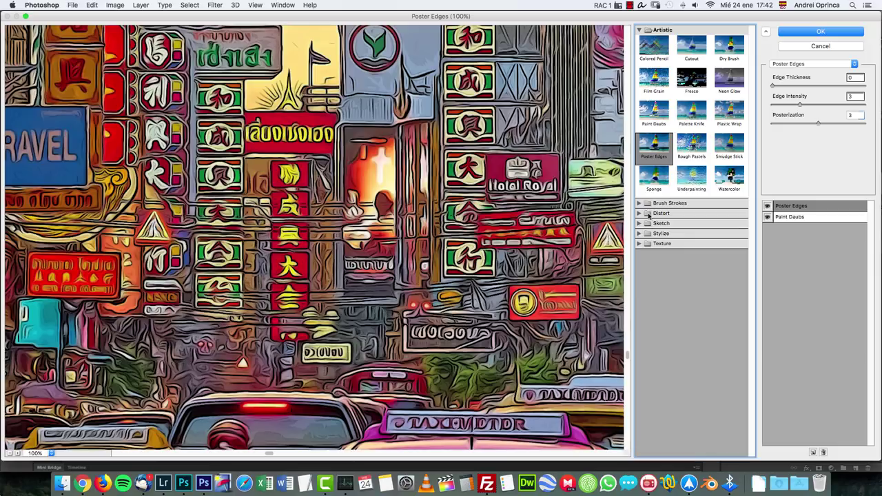
left_click(643, 213)
left_click(645, 213)
left_click(640, 205)
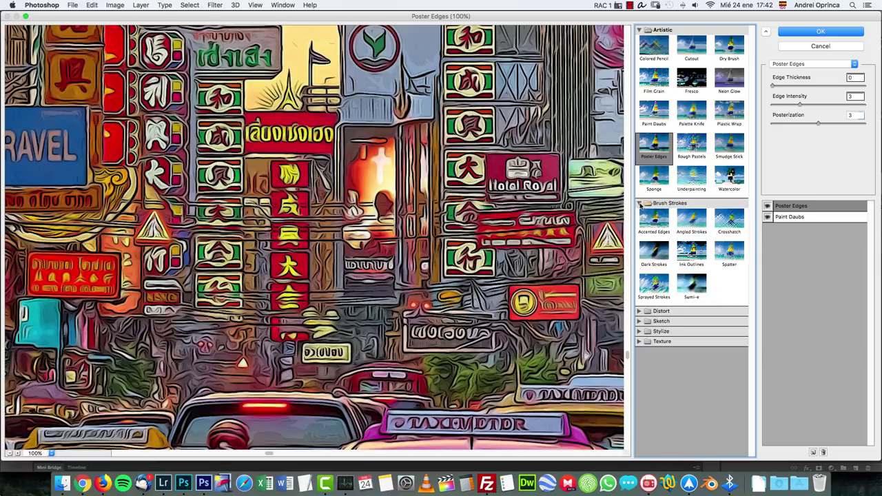
left_click(654, 256)
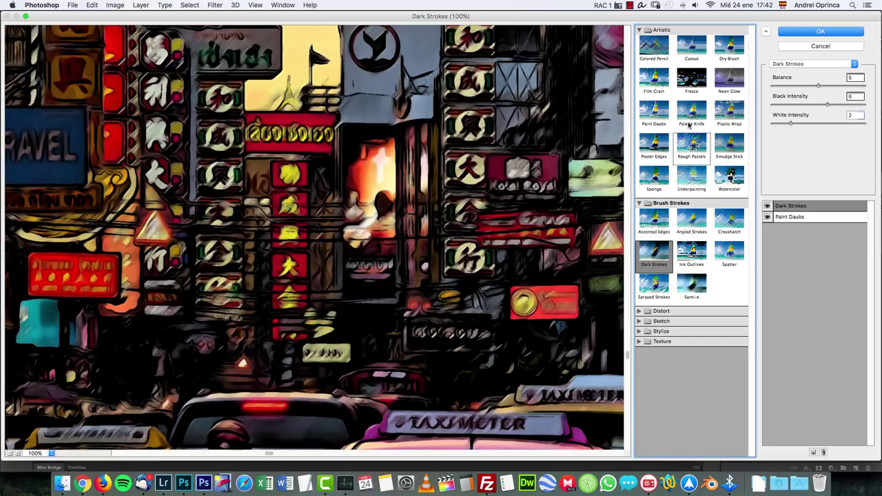
Use Poster Edges with Edge Thickness 0, Edge Intensity 3 and Posterization 3 over Paint Daubs, and apply the Filter Gallery
left_click(655, 148)
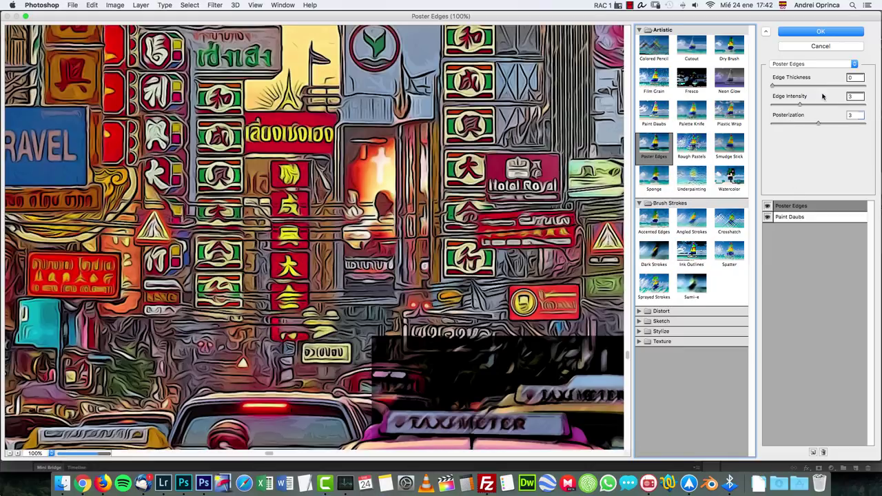
left_click(821, 32)
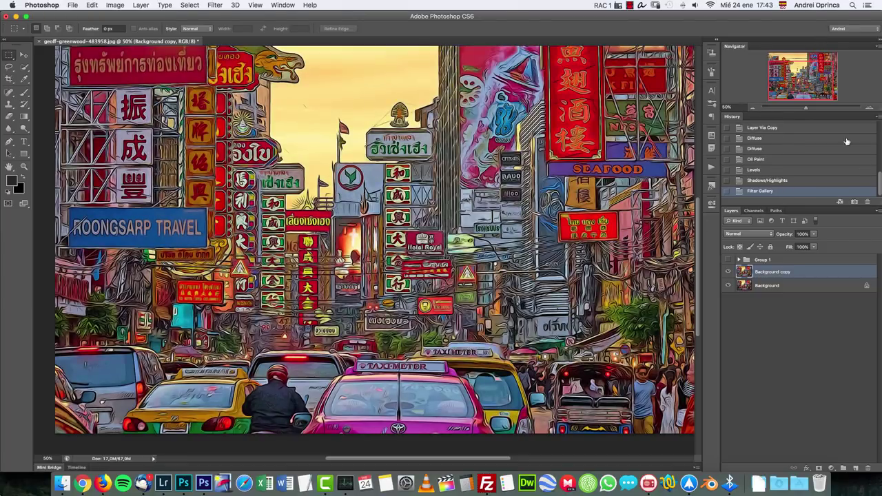
Compare the original background with the stylized copy on the taxis and signs at 100%, and review the whole picture at 50%
left_click(771, 286)
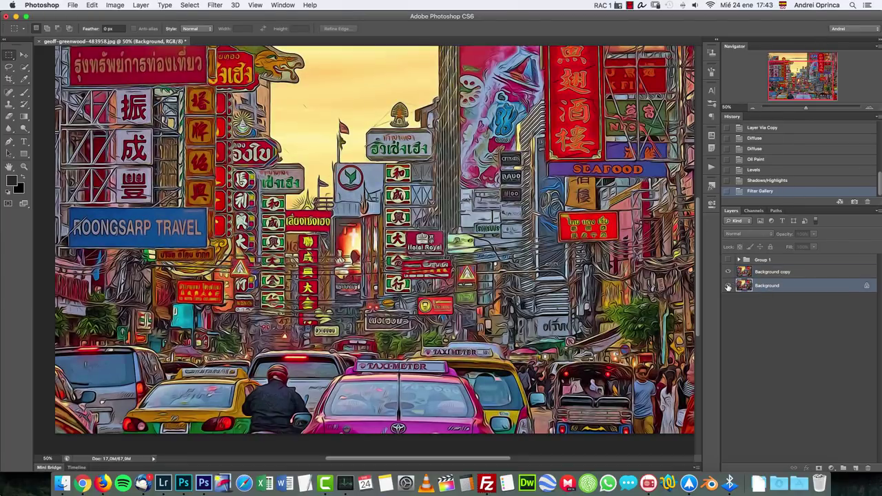
left_click(728, 286, "alt")
key("super+1")
left_click_drag(550, 413, 626, 234)
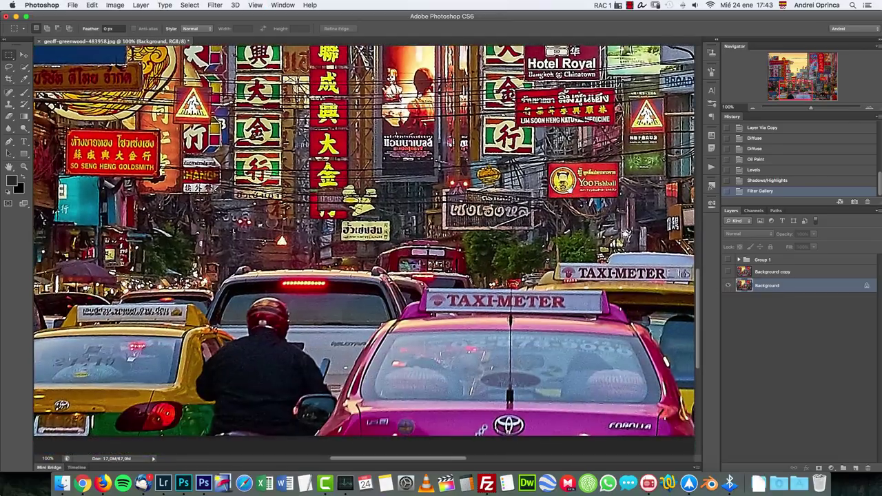
scroll(364, 241, "down", 2)
left_click(728, 286, "alt")
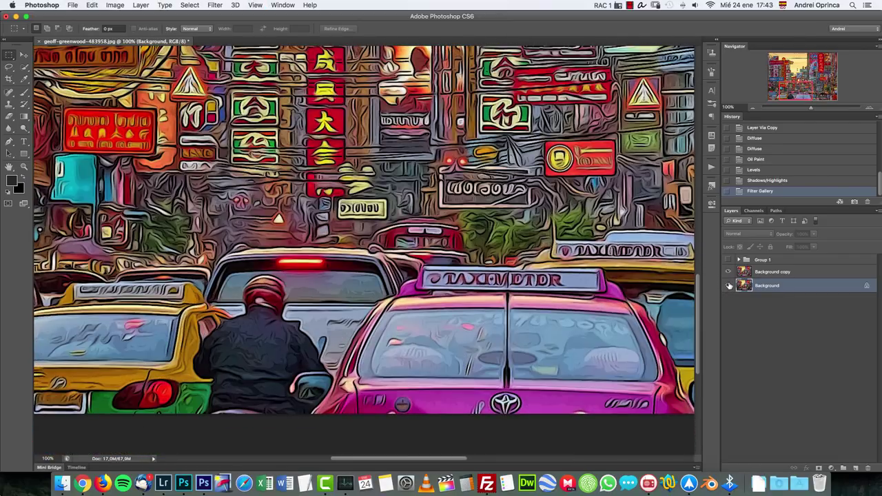
left_click(728, 286, "alt")
left_click(728, 285, "alt")
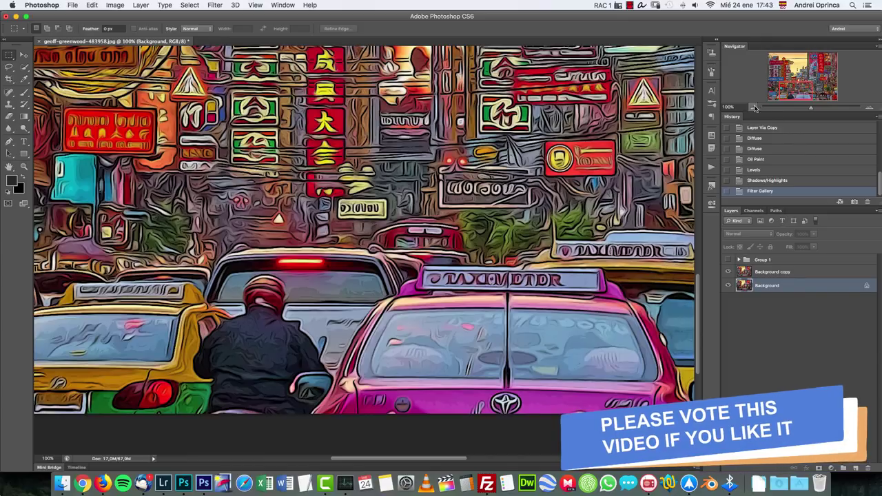
left_click(754, 108)
left_click(755, 108)
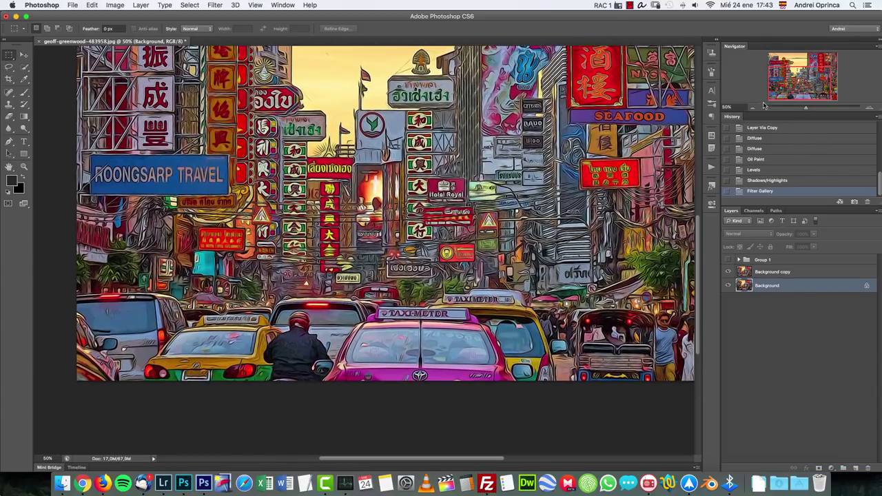
scroll(575, 186, "up", 3)
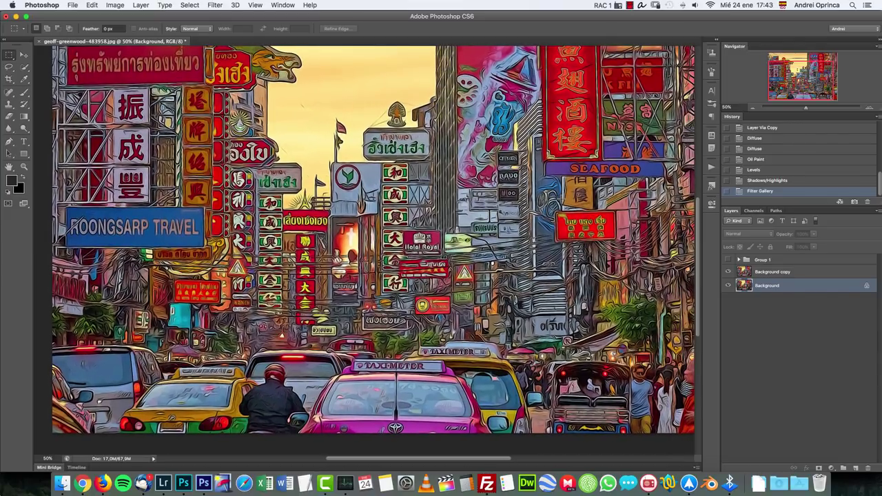